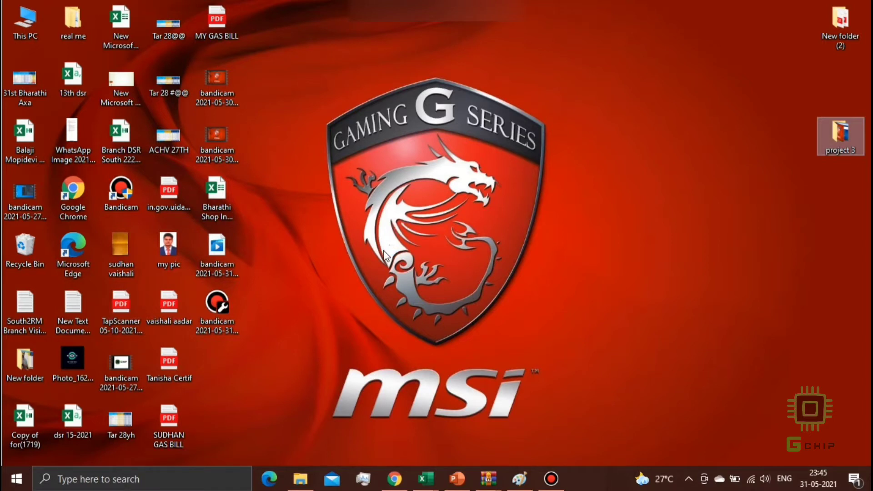
# - Restore the minimized Google Chrome window from the Windows taskbar
pyautogui.click(394, 480)
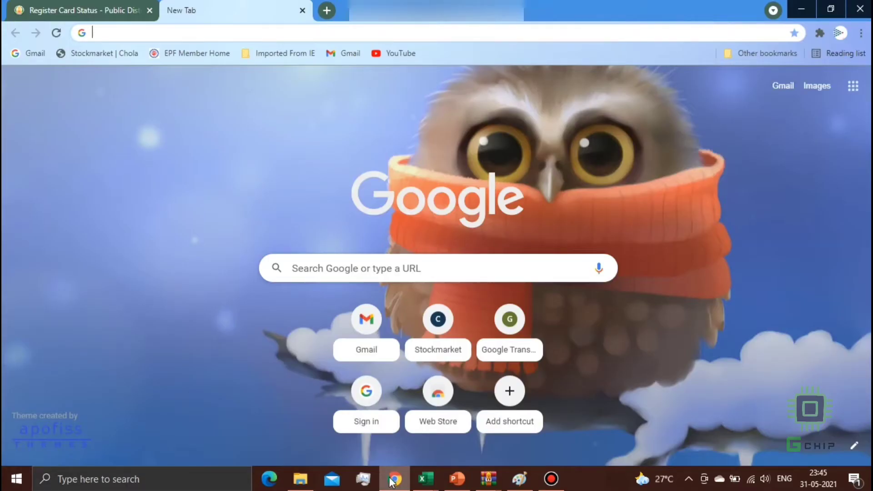
# - Search Google for 'CMCHIS' and open the official cmchistn.com scheme website from the results
pyautogui.click(350, 268)
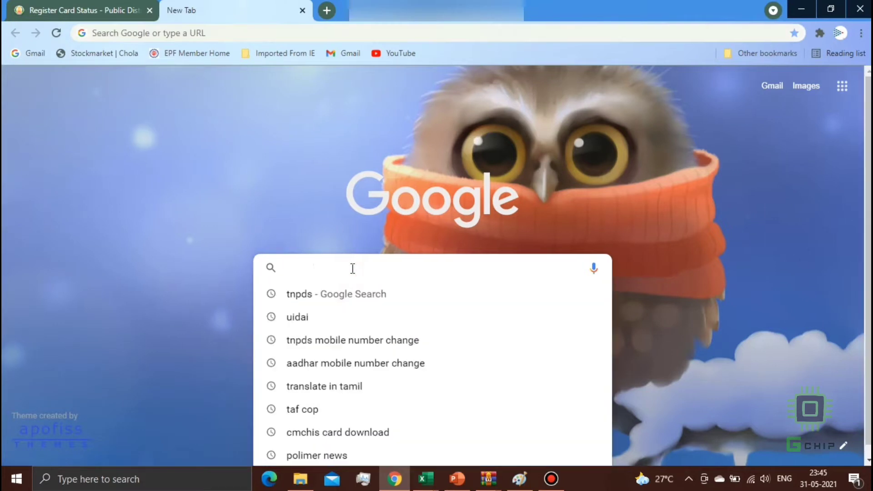
pyautogui.write('C')
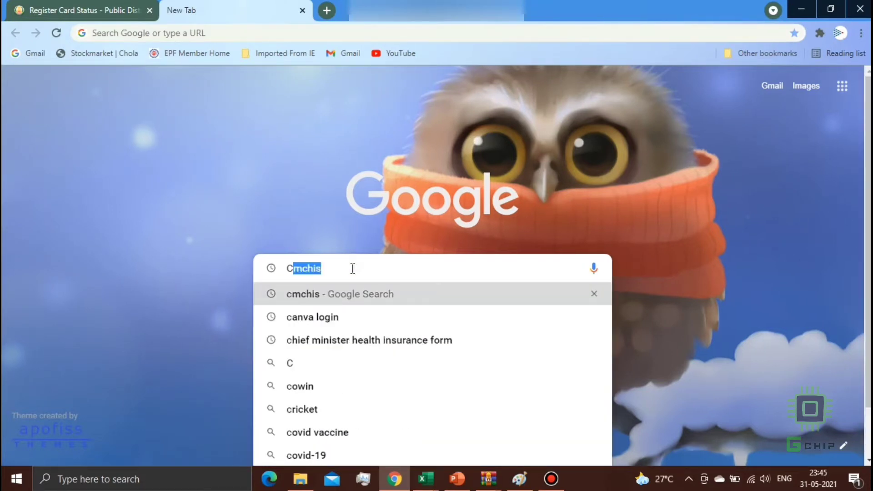
pyautogui.write('M')
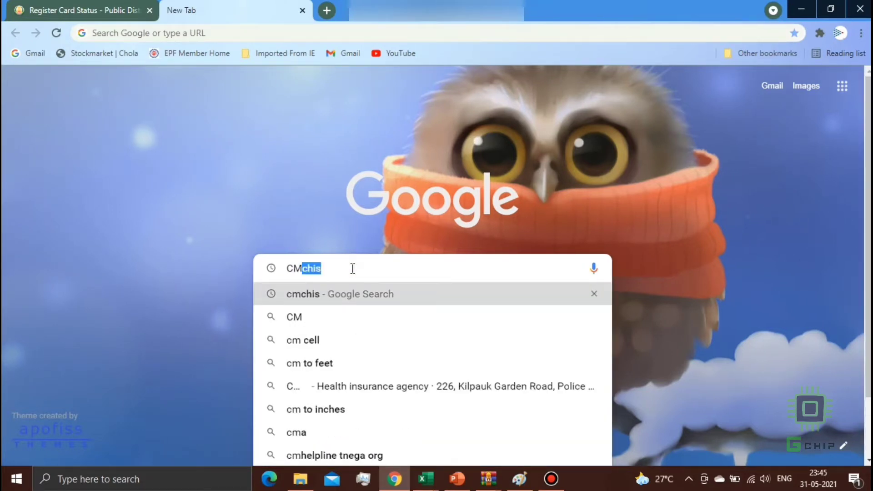
pyautogui.write('CHIS')
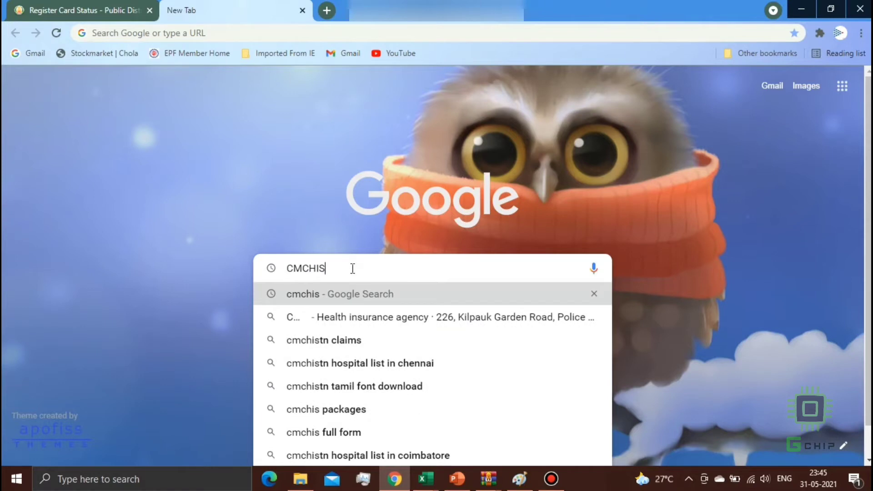
pyautogui.press('Return')
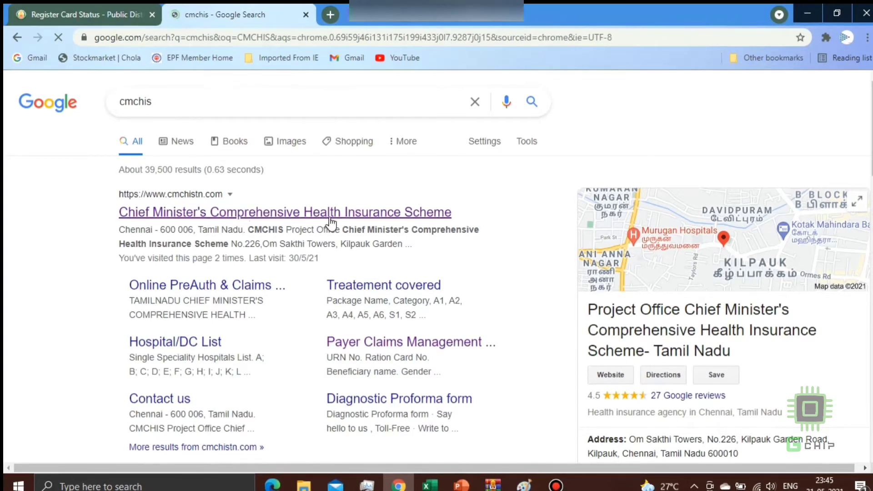
pyautogui.click(216, 214)
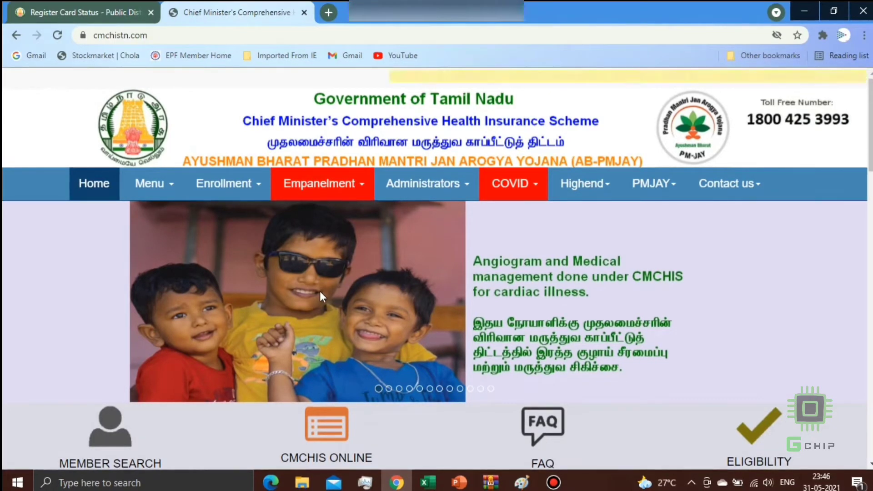
# - Open Enrollment > Member Search/ e card to reach the member search form
pyautogui.click(246, 185)
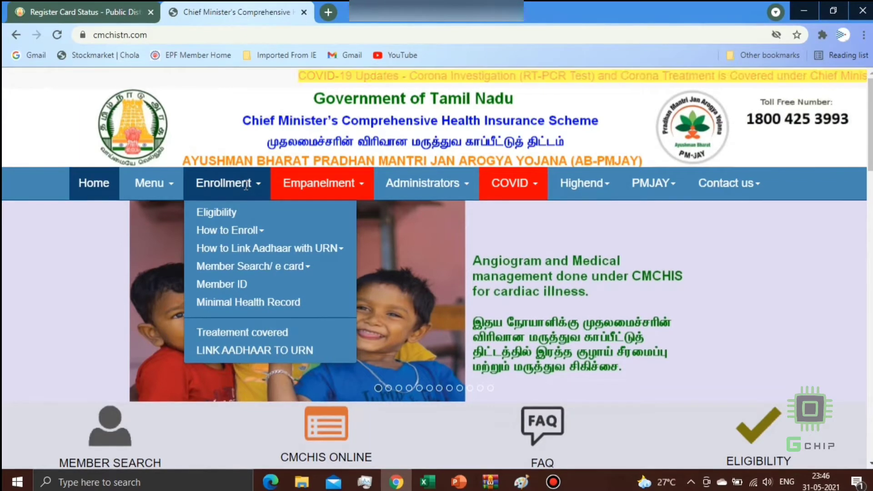
pyautogui.click(236, 237)
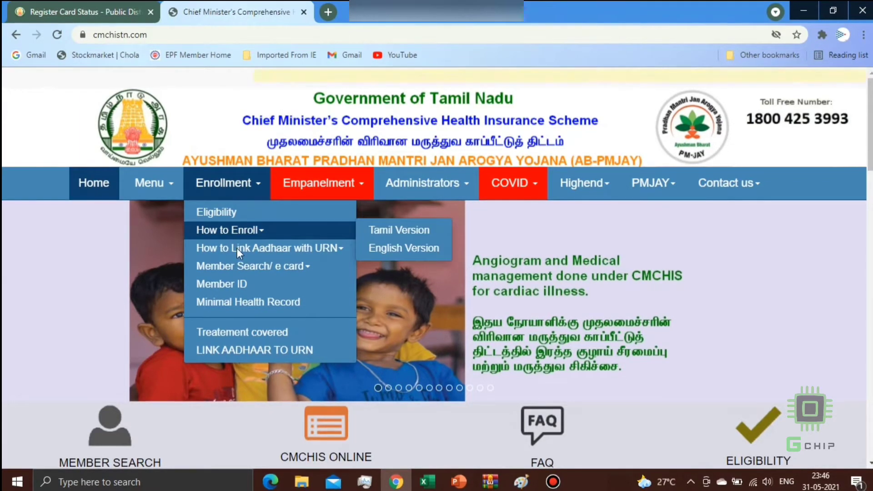
pyautogui.click(252, 268)
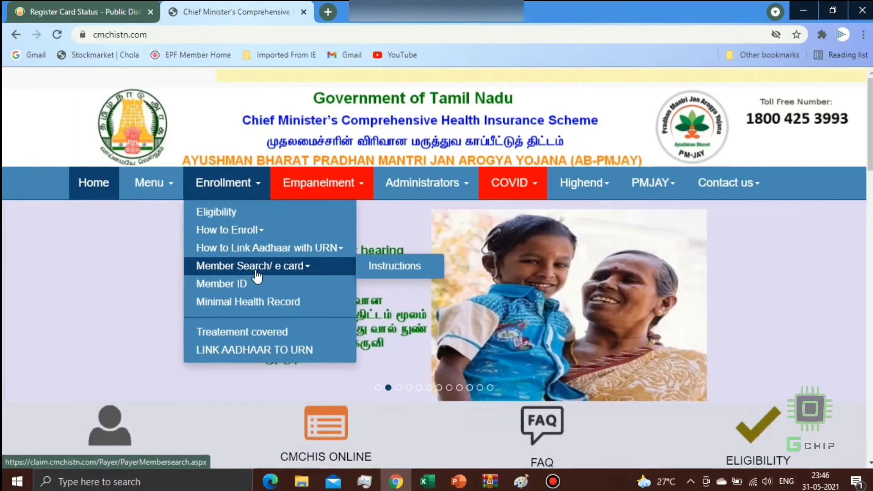
pyautogui.click(256, 271)
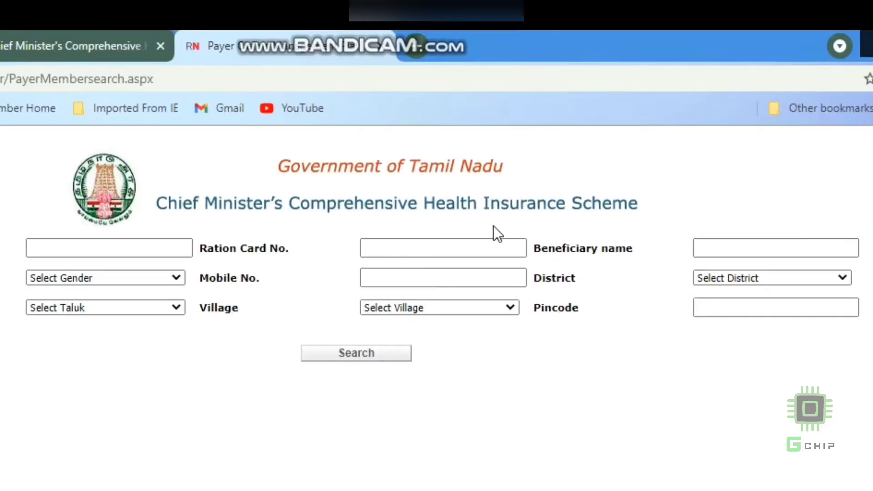
# - Search for members by the ration card number
pyautogui.click(412, 248)
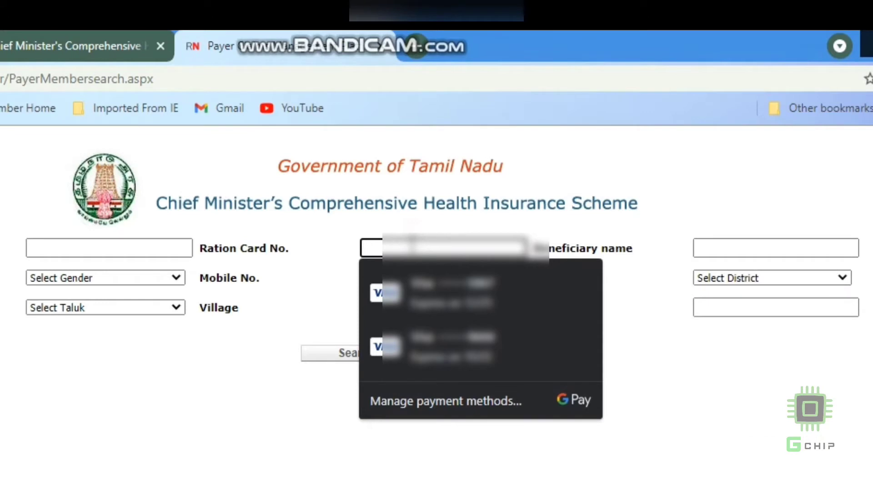
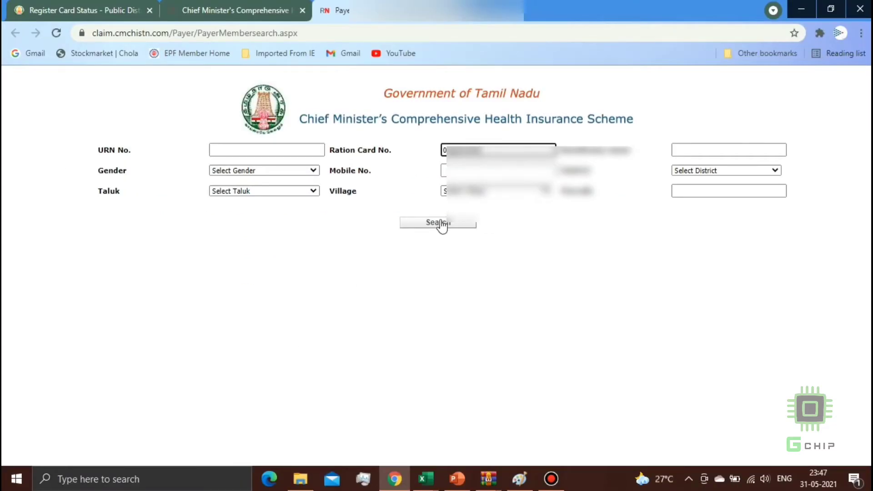
pyautogui.click(441, 223)
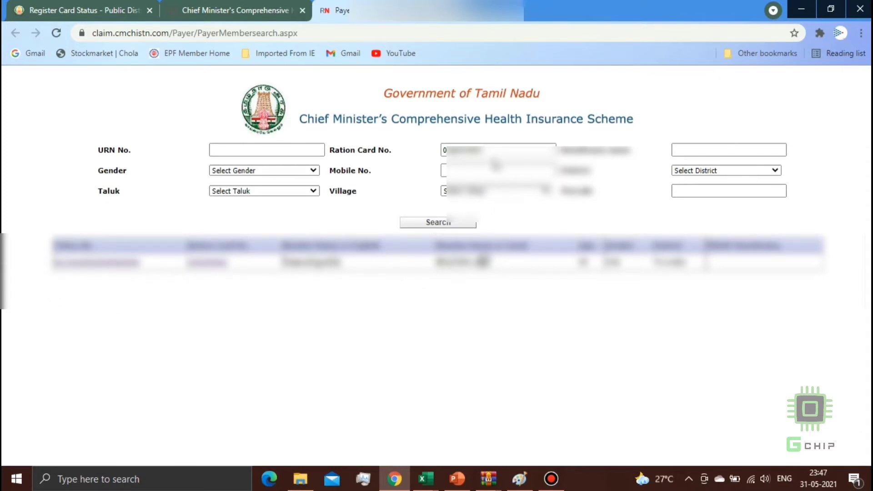
# - Clear the ration card, search by the autofilled mobile number, and open the first matching member
pyautogui.click(488, 153)
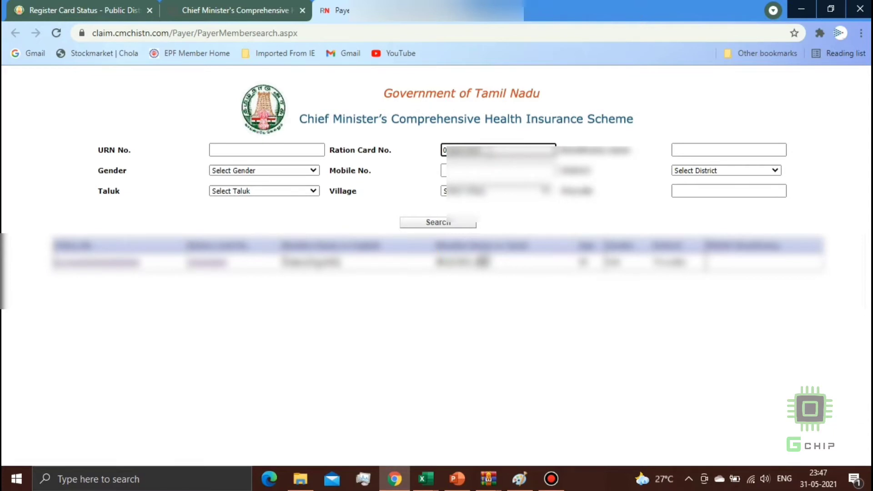
pyautogui.press('BackSpace')
pyautogui.press('BackSpace')
pyautogui.press('BackSpace')
pyautogui.press('BackSpace')
pyautogui.press('BackSpace')
pyautogui.press('BackSpace')
pyautogui.press('BackSpace')
pyautogui.press('BackSpace')
pyautogui.press('BackSpace')
pyautogui.press('BackSpace')
pyautogui.click(461, 170)
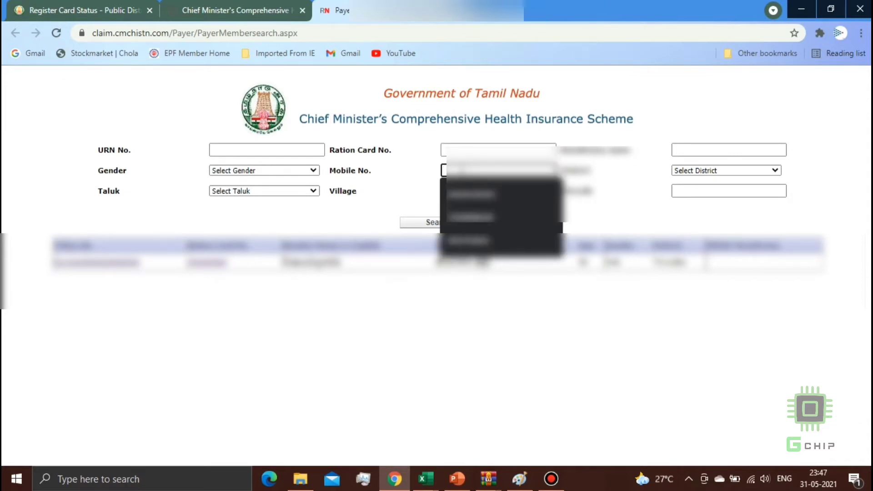
pyautogui.click(471, 195)
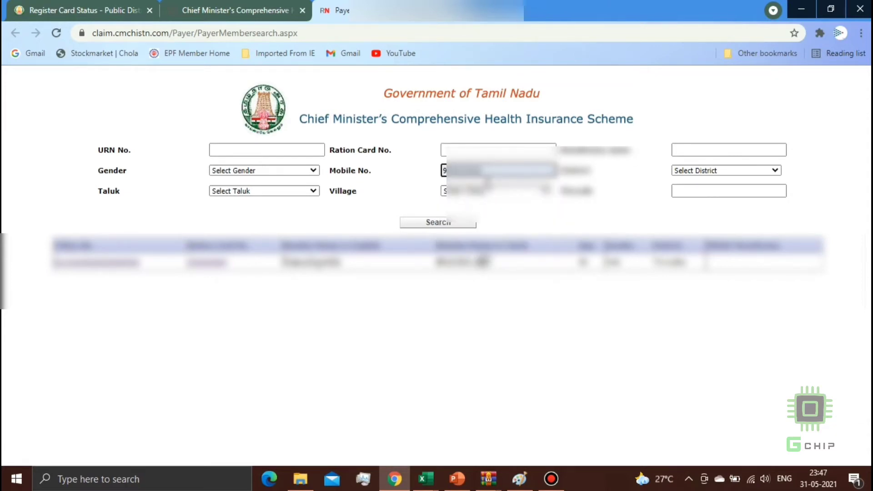
pyautogui.click(438, 223)
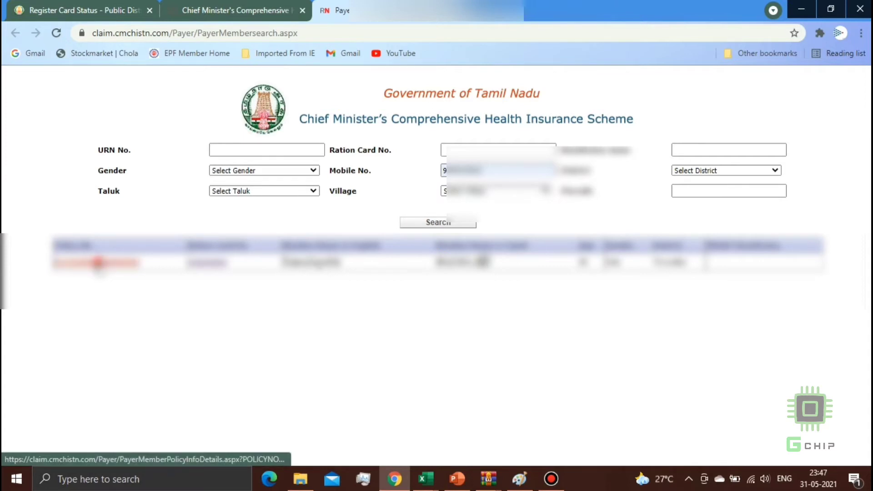
pyautogui.click(97, 262)
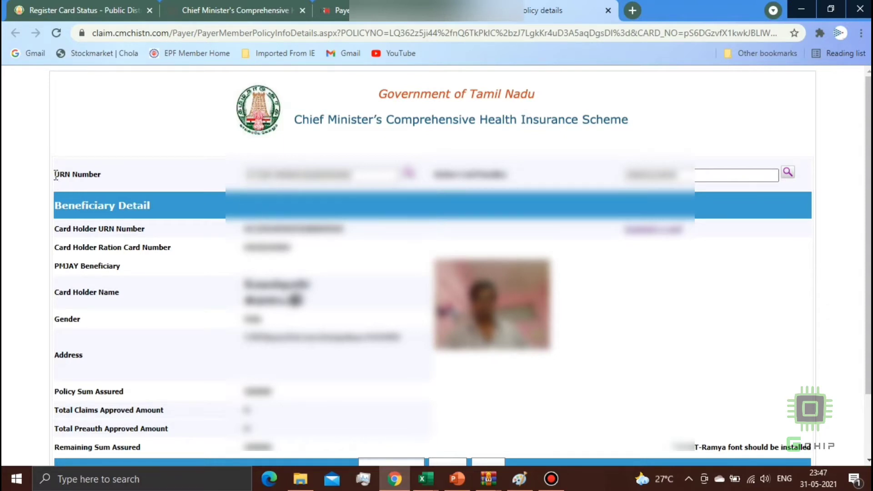
# - Highlight the URN Number and PMJAY Beneficiary labels in the member record
pyautogui.moveTo(56, 175); pyautogui.dragTo(114, 167)
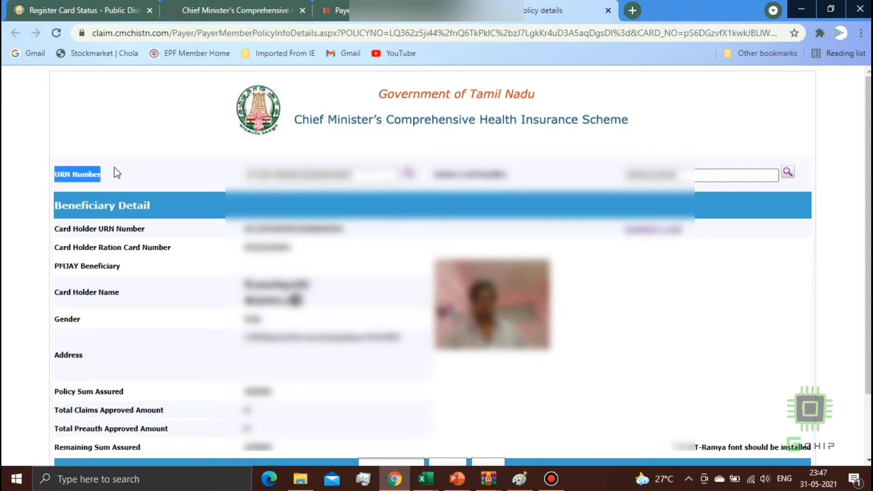
pyautogui.click(218, 200)
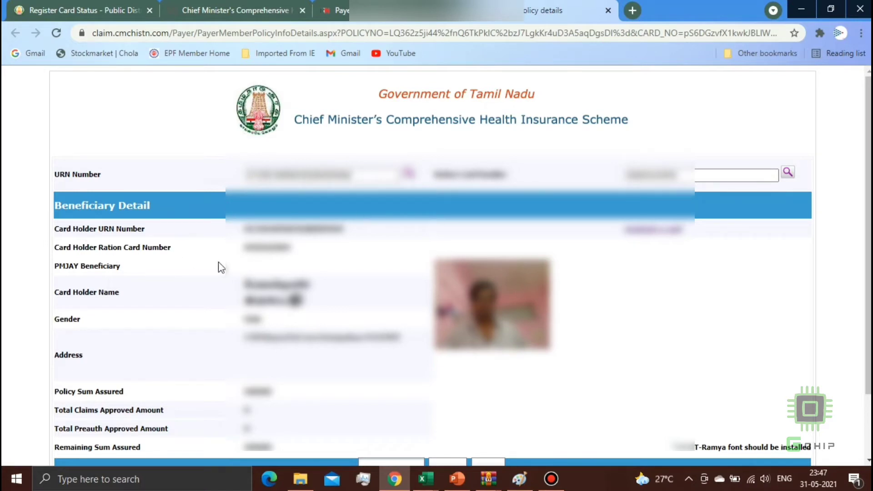
pyautogui.moveTo(56, 266); pyautogui.dragTo(121, 265)
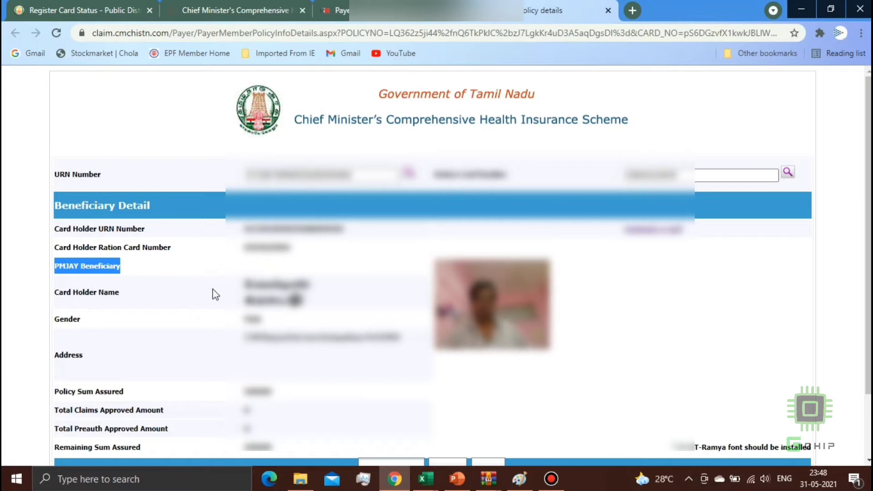
pyautogui.click(239, 283)
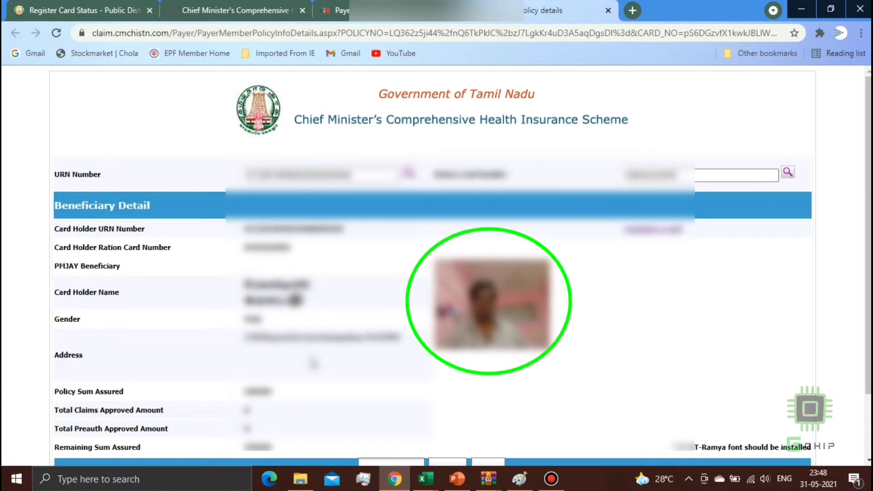
# - Check the policy's Claims list, return to Member Details, and open the member's e-card
pyautogui.scroll(-2, 790, 289)
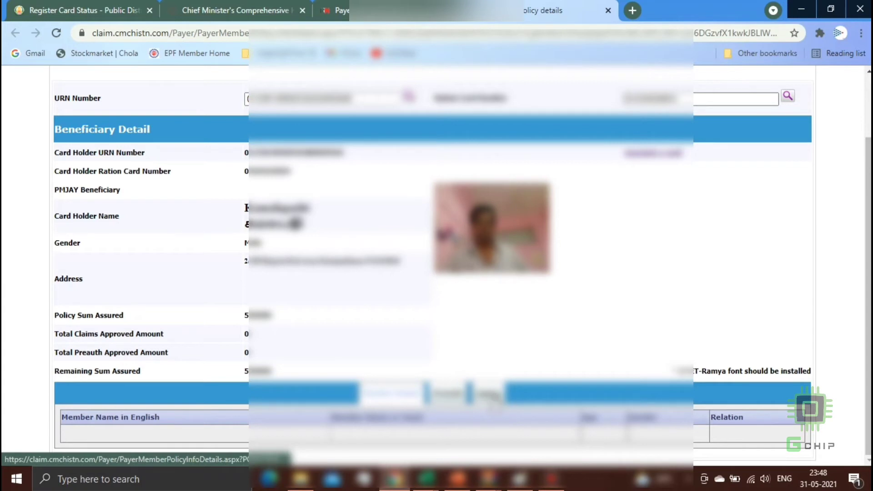
pyautogui.click(490, 400)
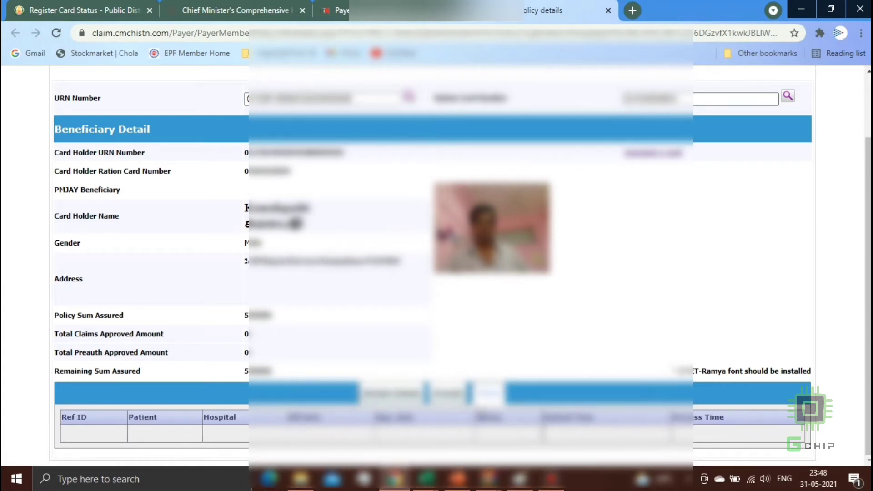
pyautogui.click(402, 398)
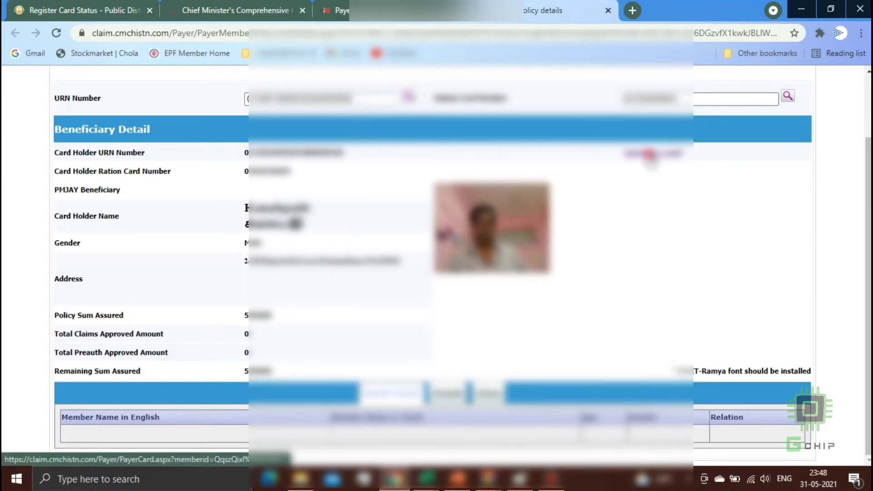
pyautogui.click(651, 157)
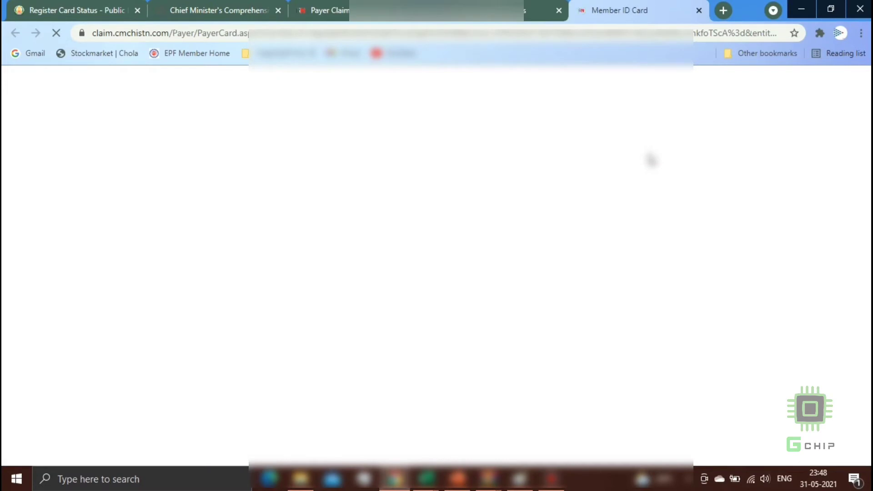
# - Dismiss the translate prompt over the Member ID Card, then close the e-card tab
pyautogui.click(559, 247)
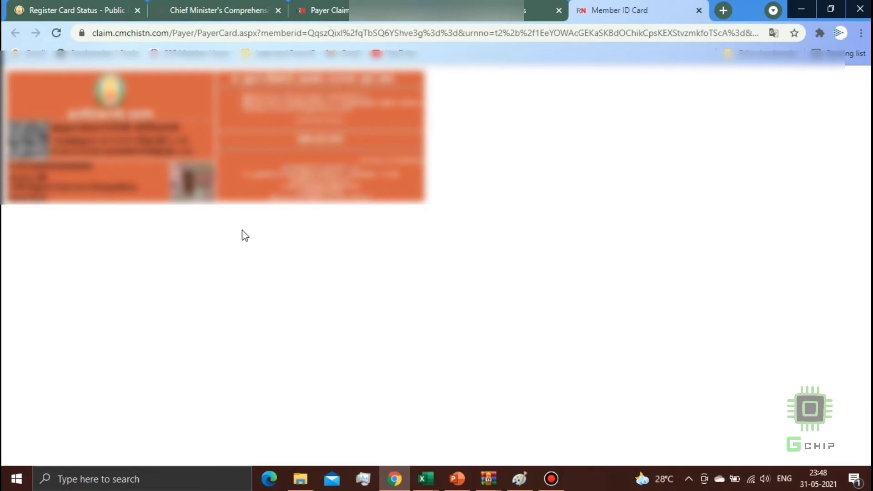
pyautogui.click(699, 9)
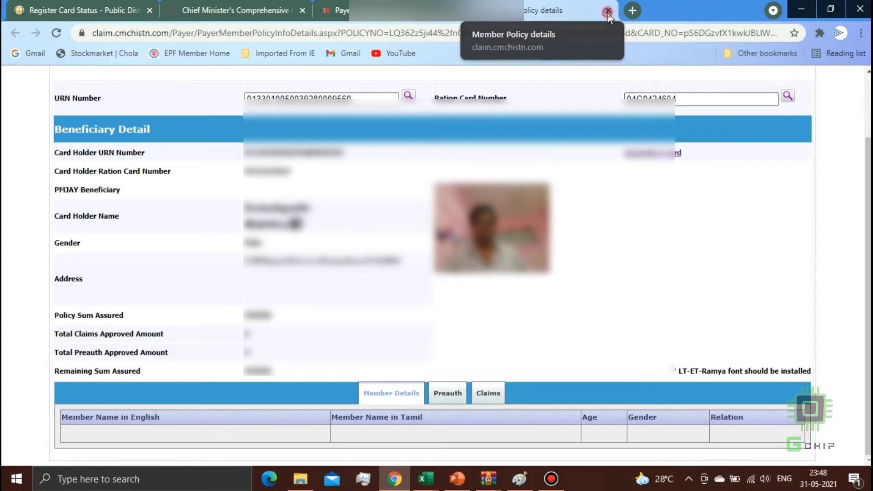
# - Close the Member Policy details tab and open Eligibility from the cmchistn.com home page
pyautogui.click(607, 12)
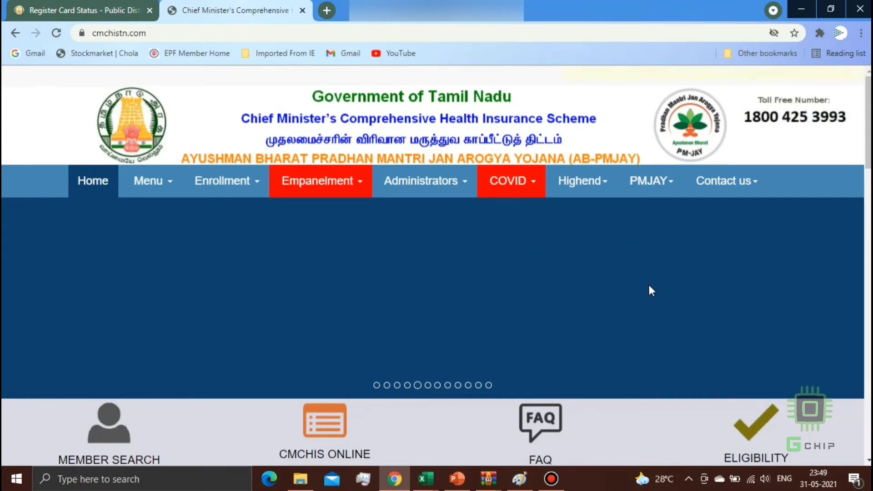
pyautogui.click(743, 436)
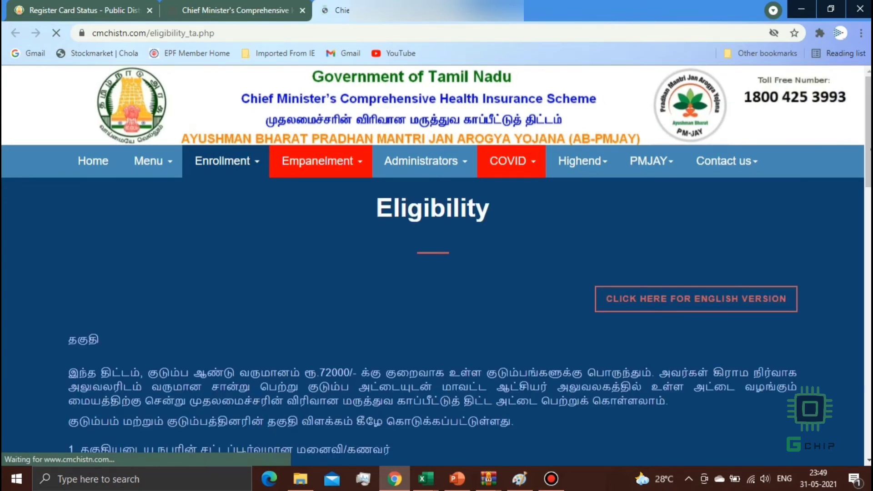
# - Scroll through the Tamil eligibility rules, then restore the enrollment form image 1617623945.jpg in Photos
pyautogui.scroll(-2, 432, 318)
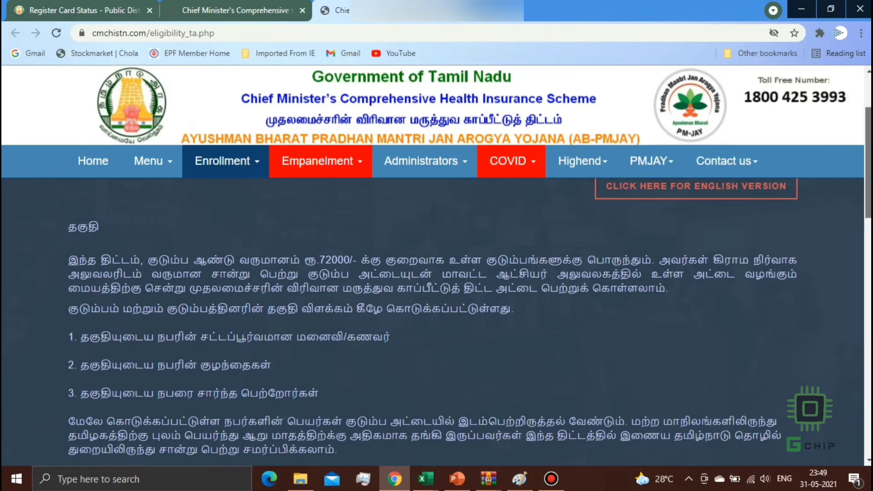
pyautogui.scroll(-5, 868, 163)
pyautogui.scroll(-7, 432, 318)
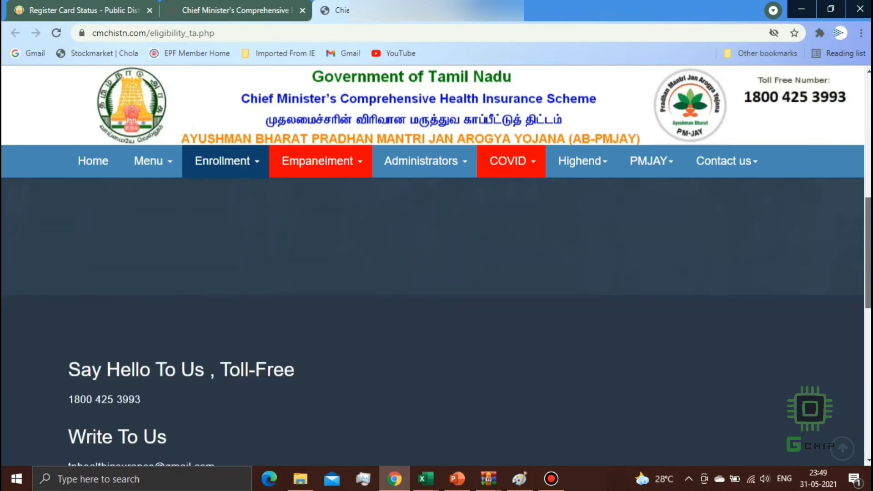
pyautogui.scroll(-2, 432, 319)
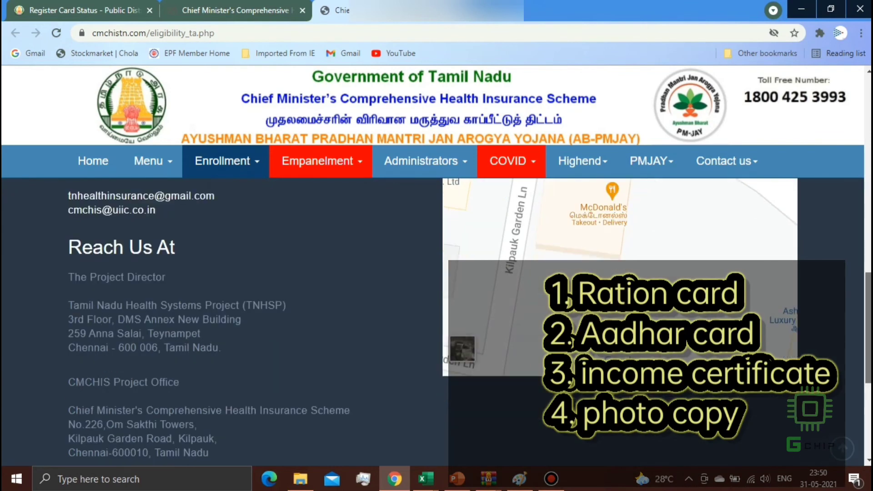
pyautogui.scroll(10, 432, 318)
pyautogui.scroll(1, 432, 319)
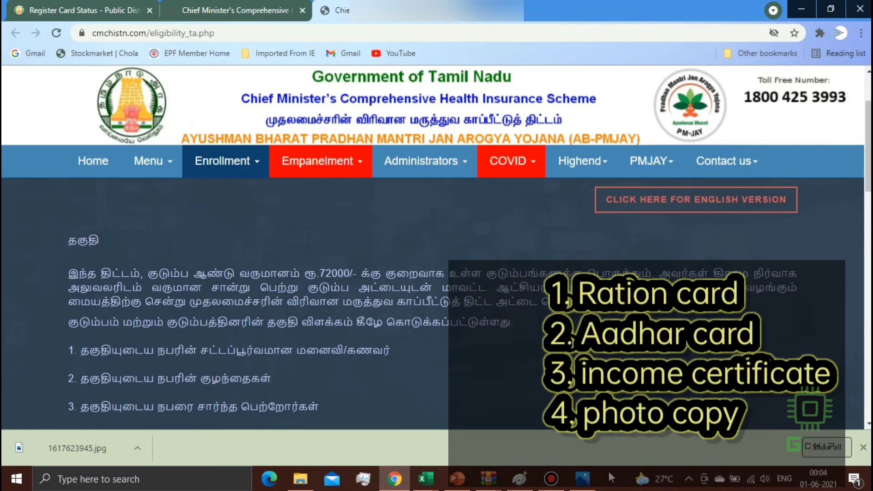
pyautogui.moveTo(589, 482)
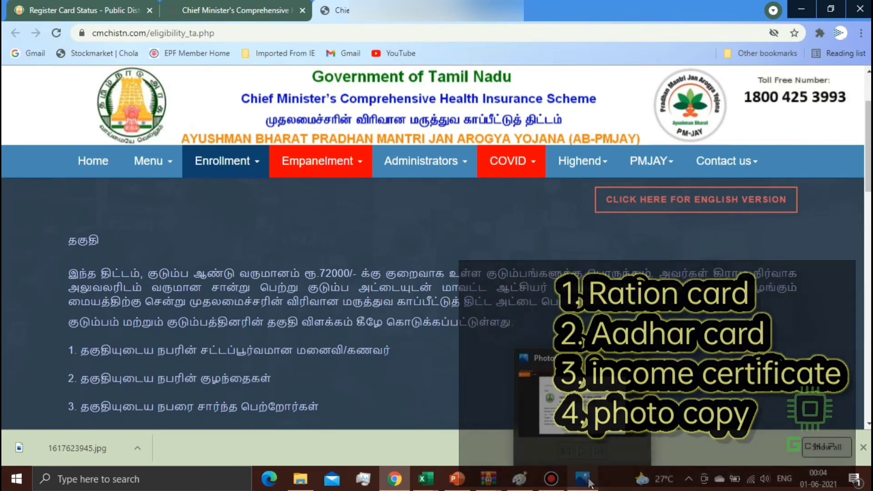
pyautogui.click(587, 479)
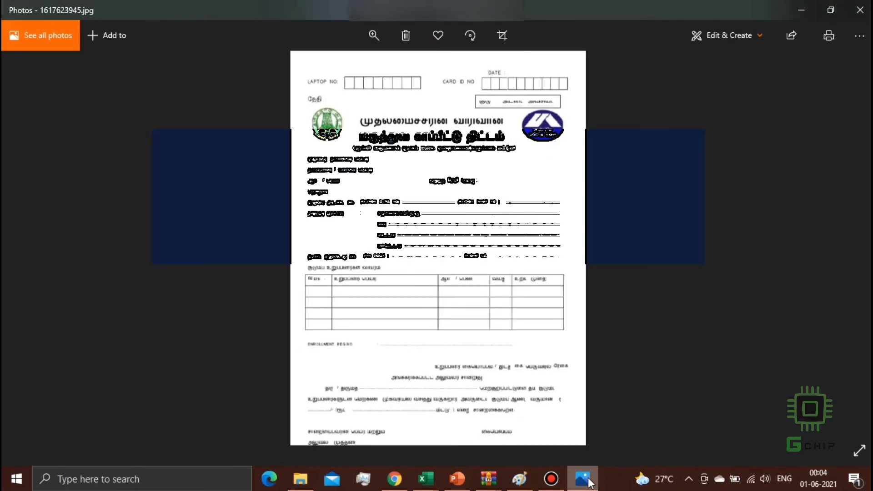
# - Zoom into the enrollment form, scroll through its fields and family table, then minimize Photos
pyautogui.doubleClick(400, 169)
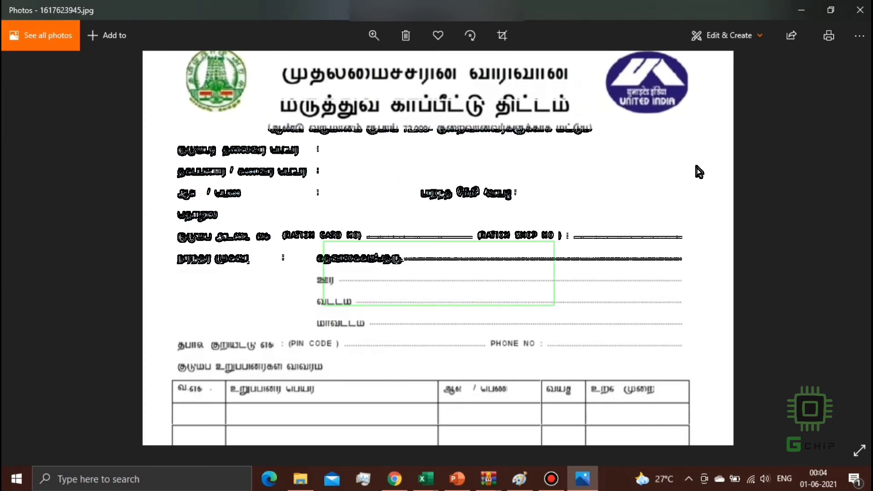
pyautogui.scroll(2, 698, 172)
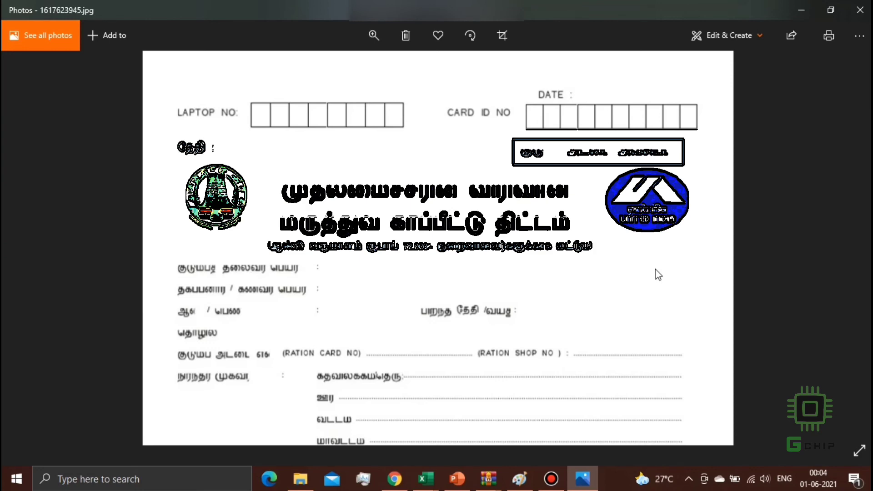
pyautogui.scroll(-4, 656, 269)
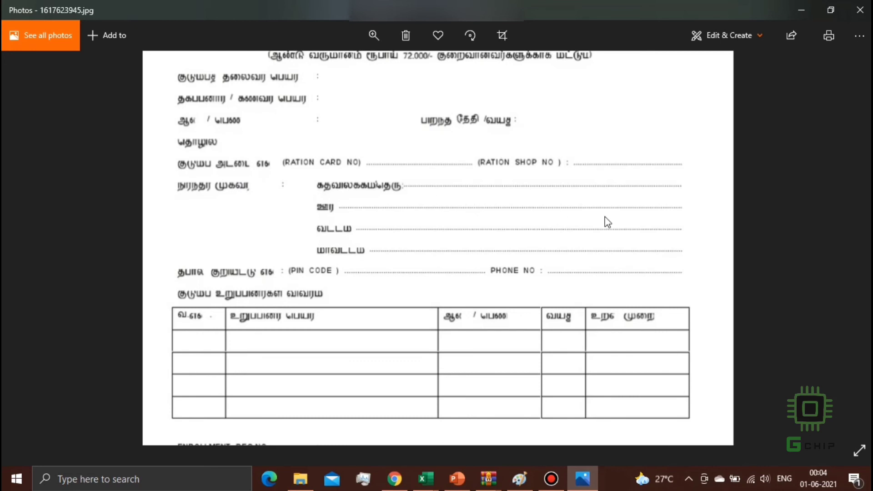
pyautogui.scroll(-5, 724, 249)
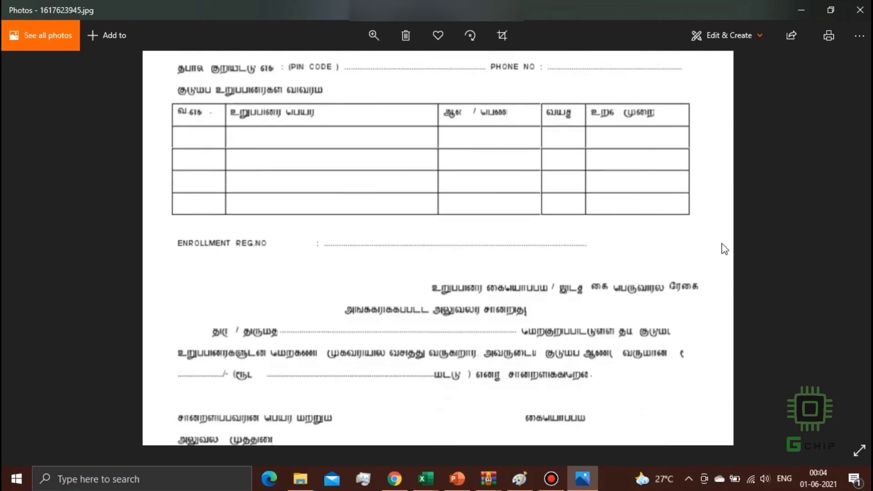
pyautogui.scroll(8, 725, 250)
pyautogui.scroll(-5, 724, 249)
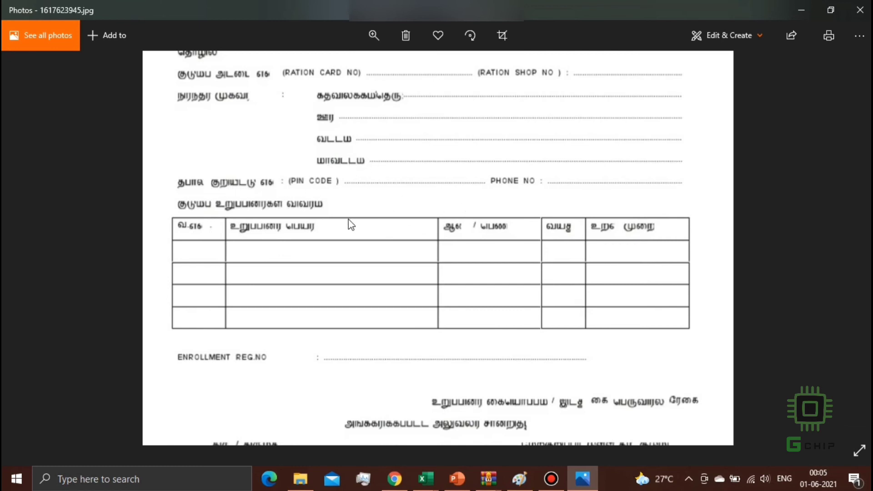
pyautogui.scroll(-1, 459, 359)
pyautogui.scroll(-3, 460, 358)
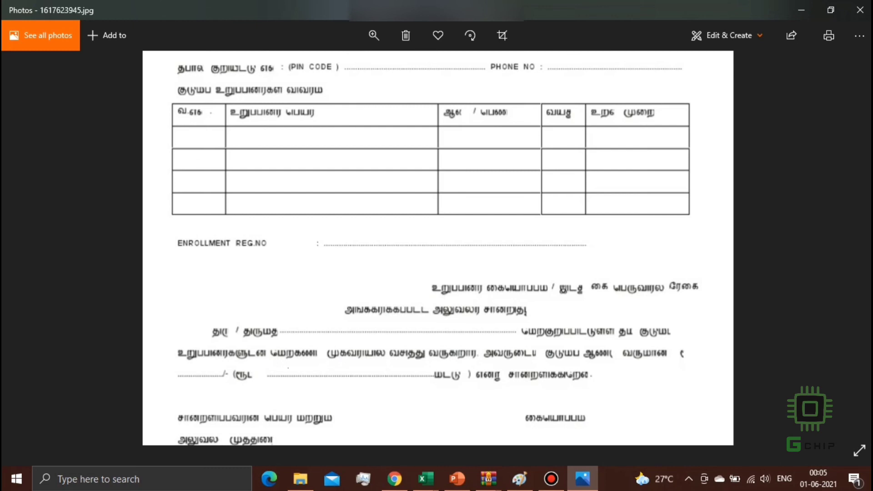
pyautogui.click(802, 4)
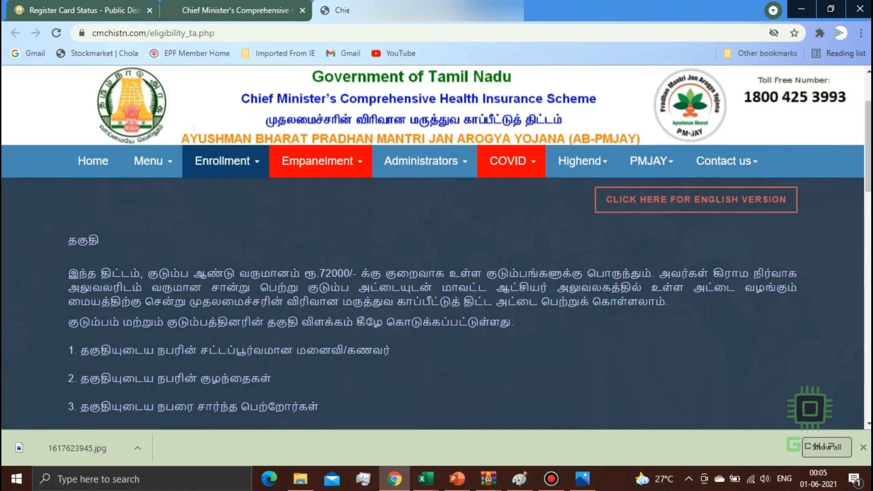
# - Scroll the Tamil Eligibility page and go to the CMCHIS Home page
pyautogui.moveTo(869, 137); pyautogui.dragTo(868, 112)
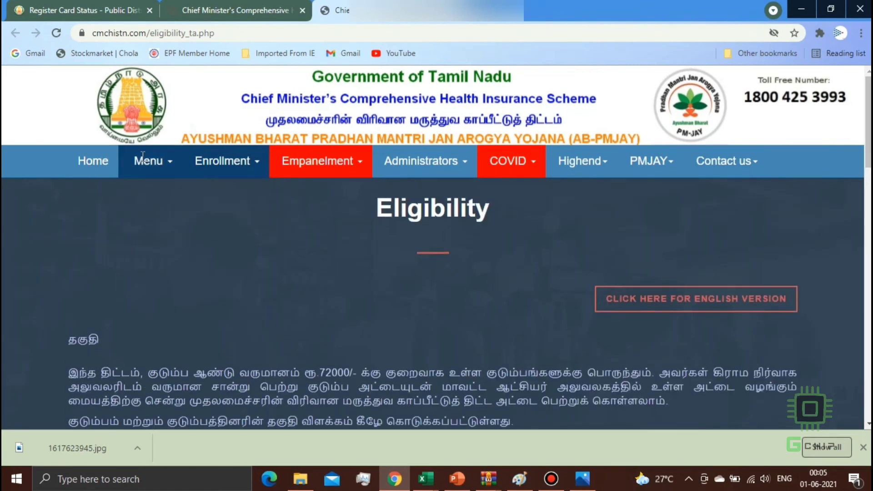
pyautogui.click(105, 163)
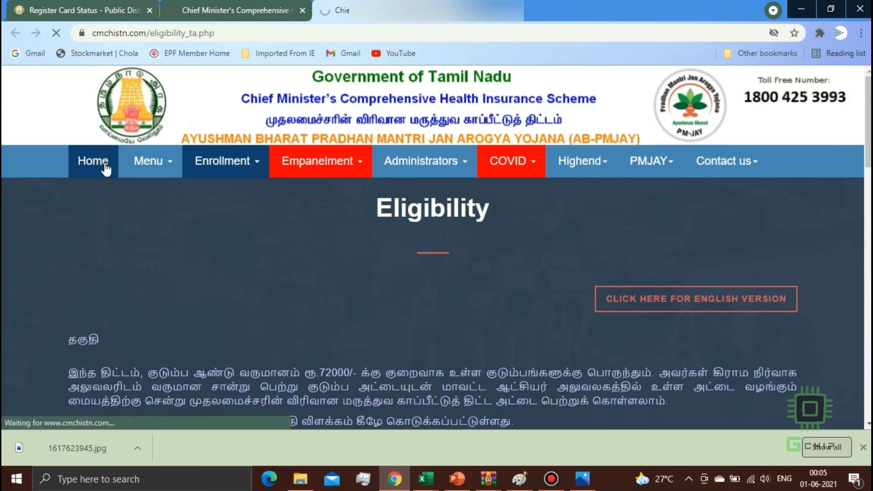